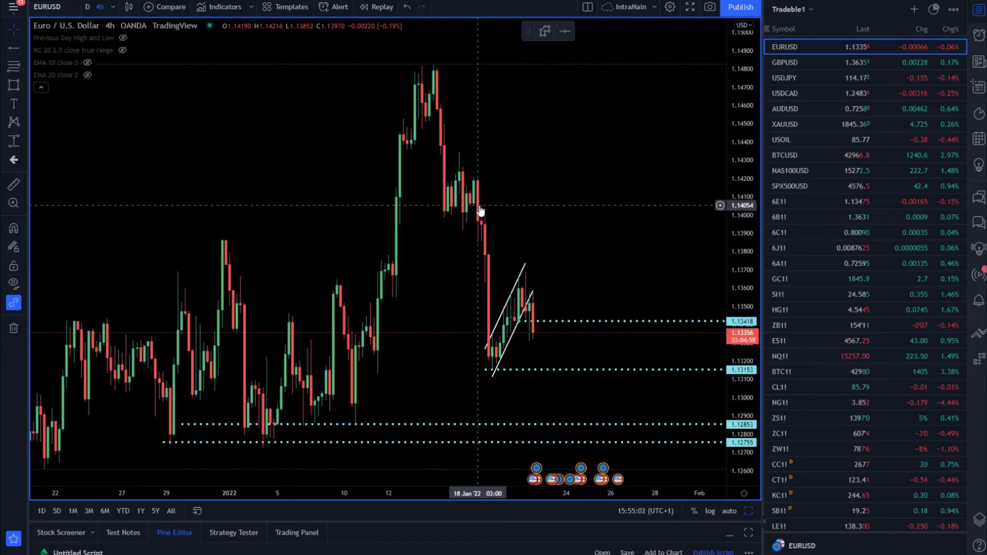
# - Add a horizontal ray at 1.13313 just below the latest EURUSD candles
pyautogui.scroll(2, 418, 220)
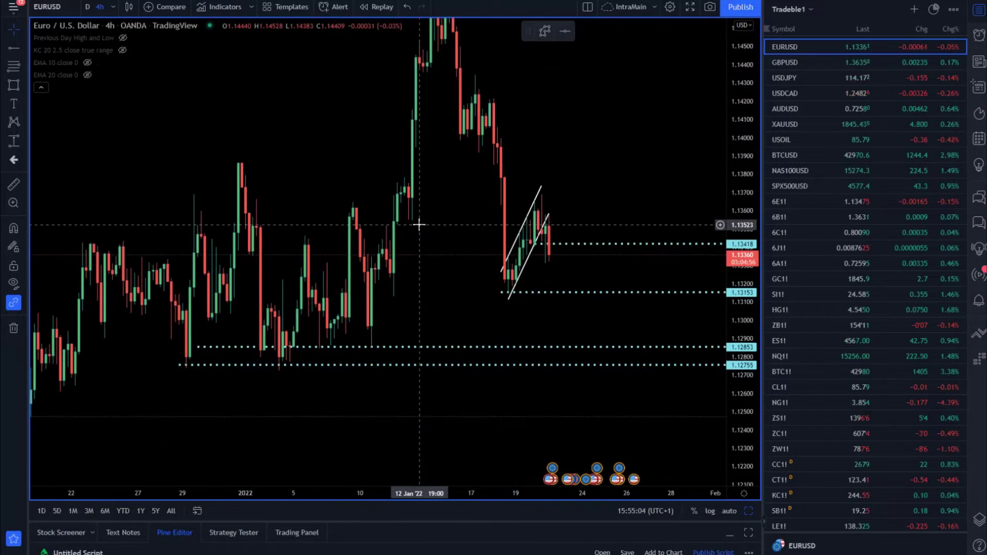
pyautogui.scroll(2, 416, 258)
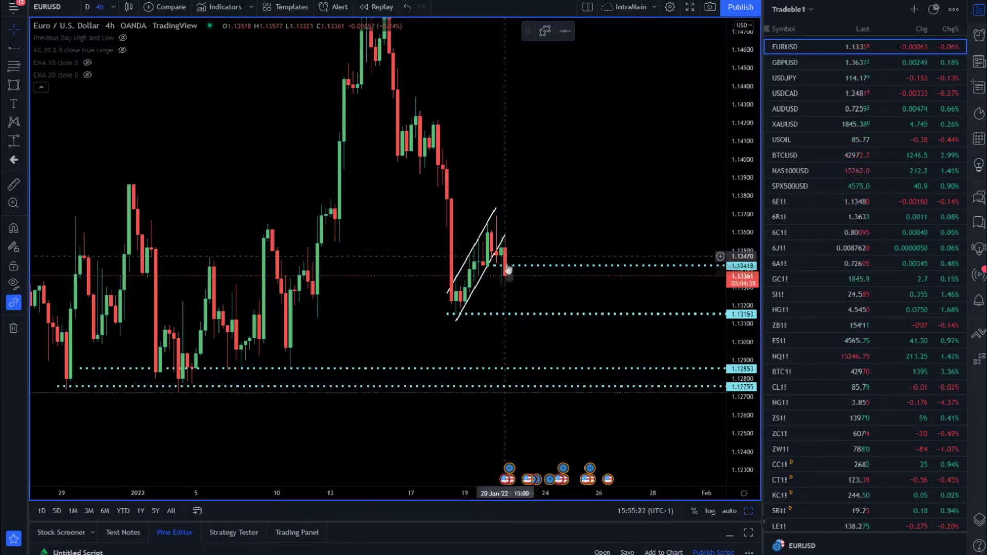
pyautogui.scroll(2, 505, 265)
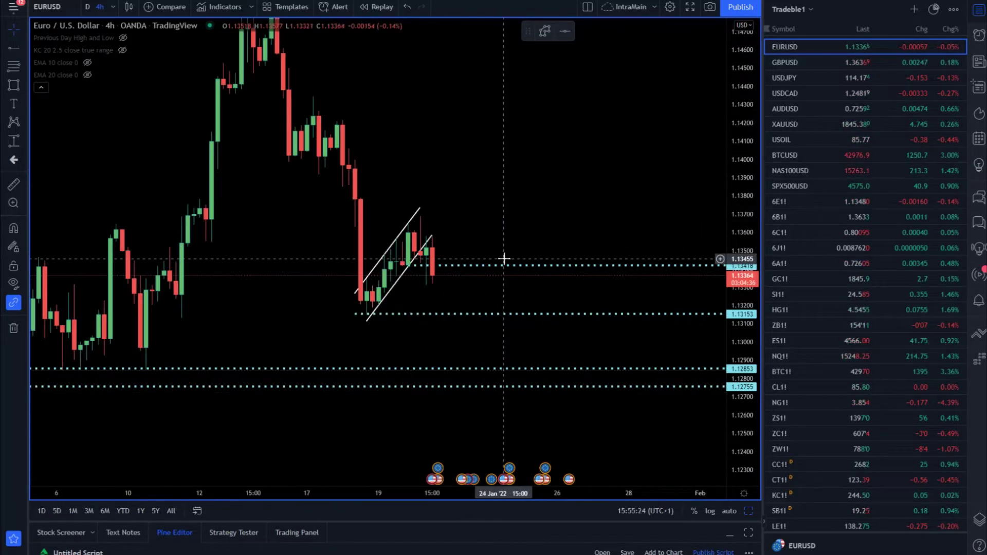
pyautogui.hscroll(-3, 656, 159)
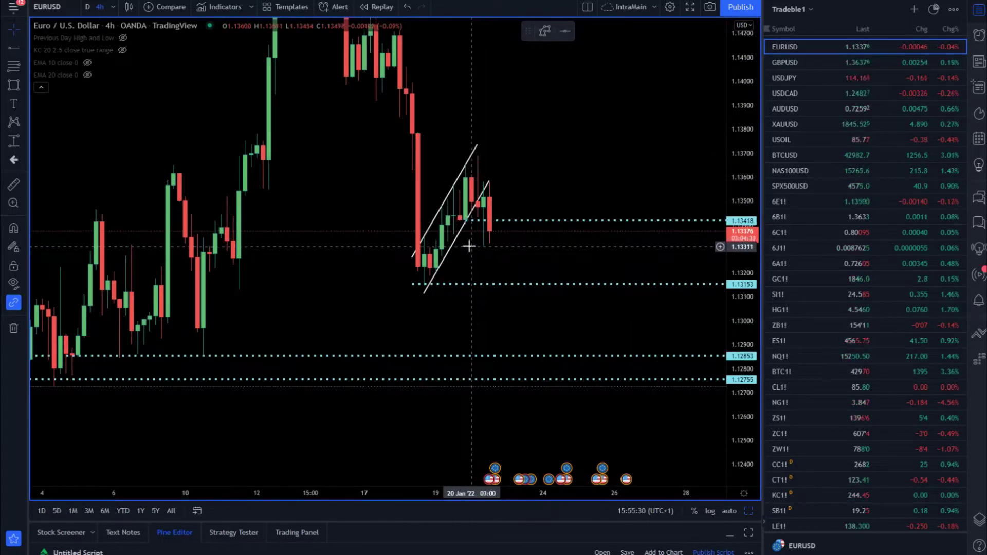
pyautogui.click(27, 49)
pyautogui.click(81, 193)
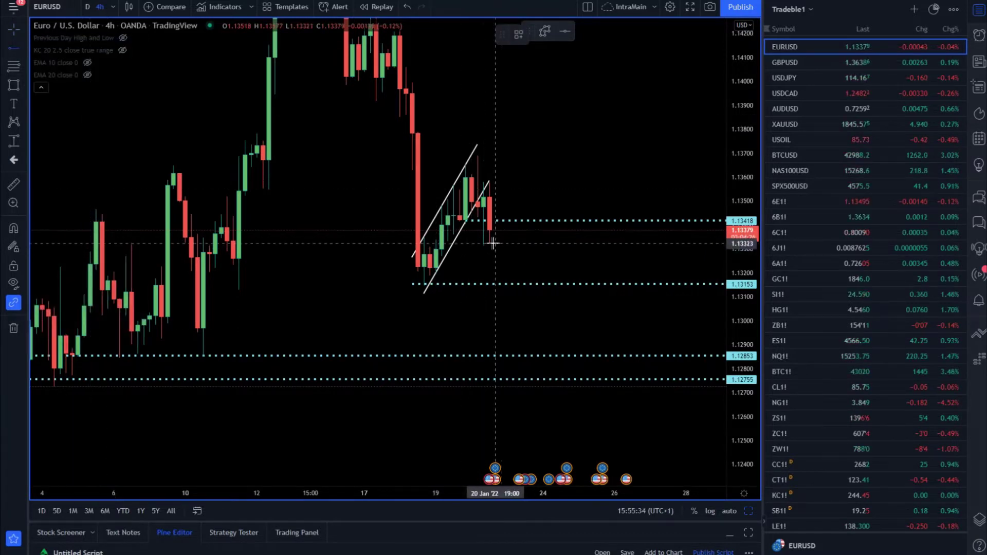
pyautogui.click(482, 246)
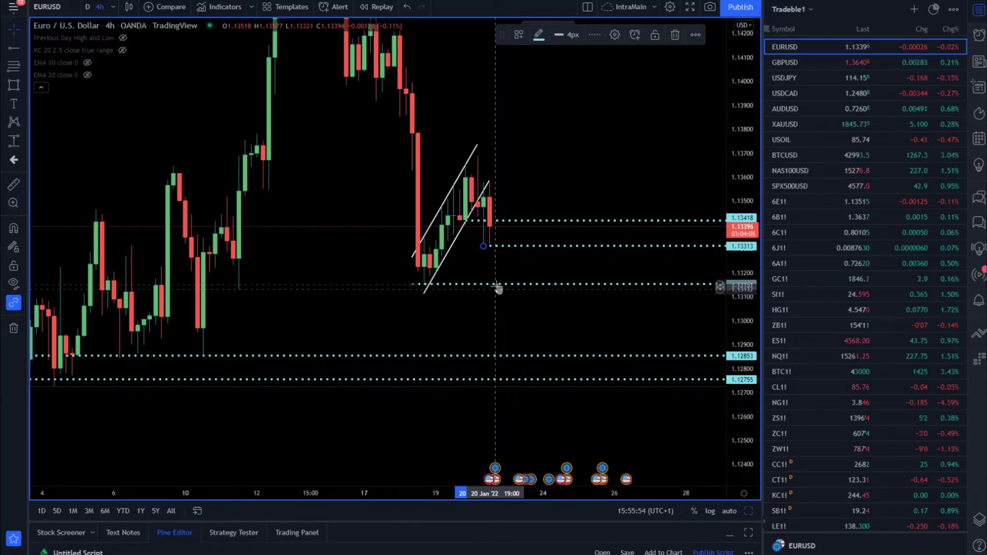
# - Review the EURUSD chart, then switch to the XAUUSD gold chart
pyautogui.scroll(-2, 493, 311)
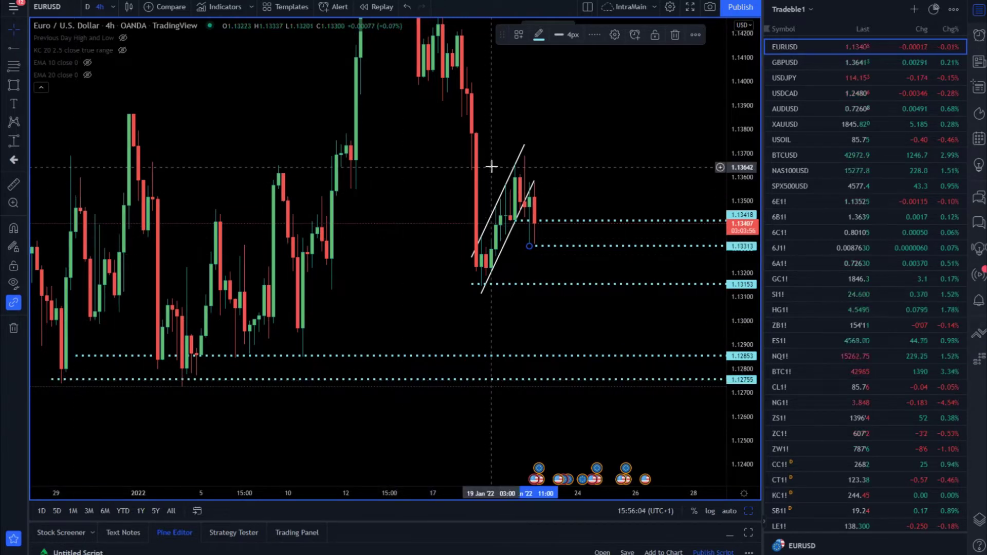
pyautogui.scroll(1, 525, 168)
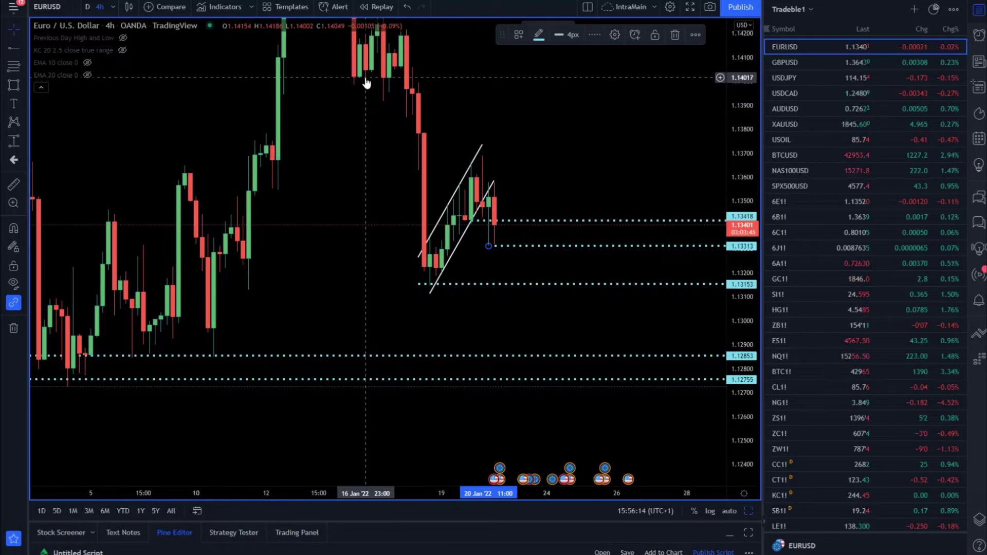
pyautogui.click(807, 124)
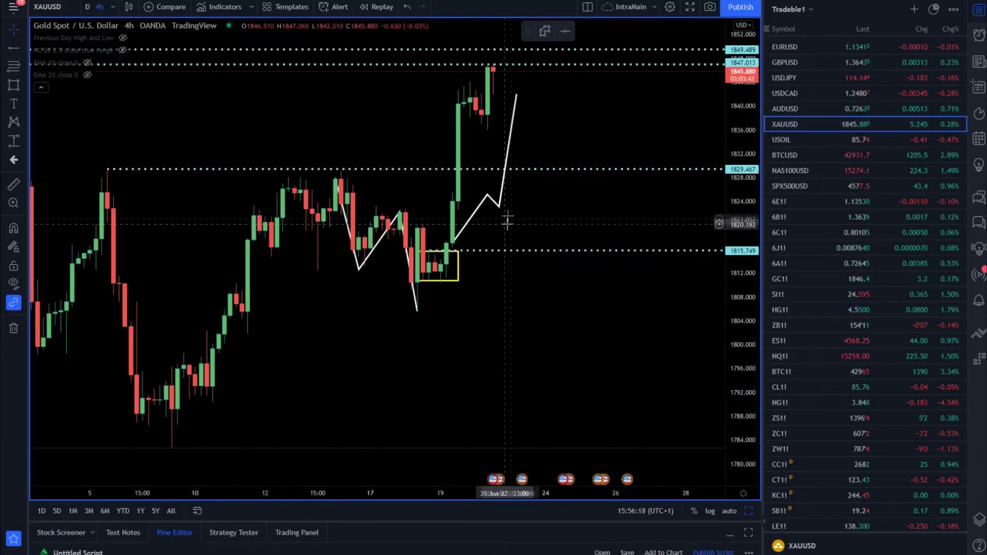
# - Zoom out and pan the gold chart to reveal earlier candles
pyautogui.scroll(-3, 507, 222)
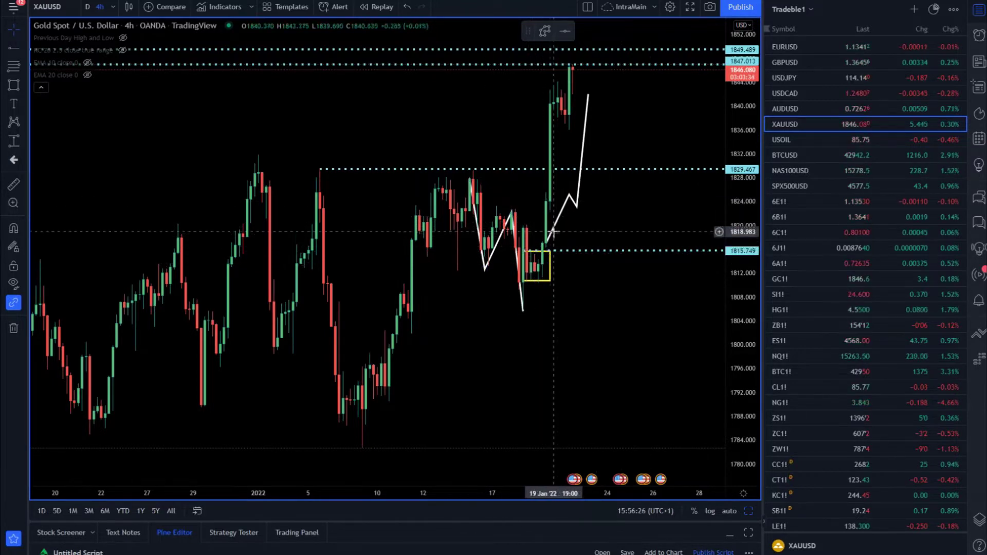
pyautogui.moveTo(548, 247); pyautogui.dragTo(594, 238)
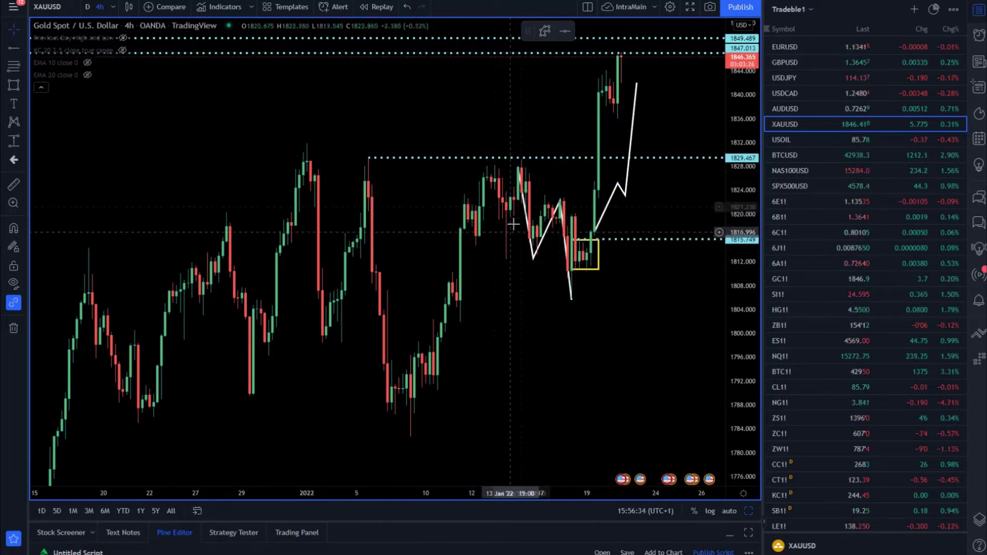
pyautogui.click(544, 30)
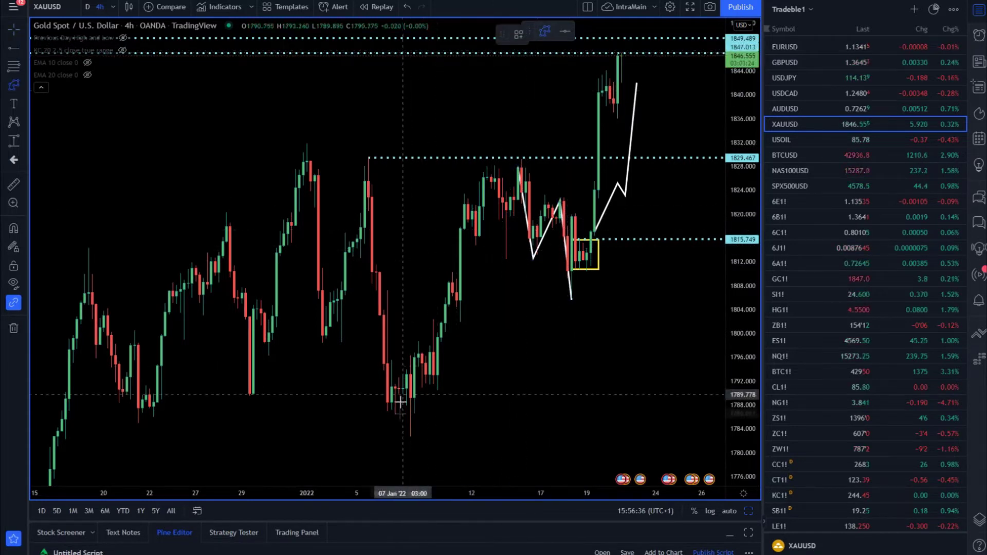
# - Draw a seven-leg zigzag path climbing from the early-January low
pyautogui.click(406, 436)
pyautogui.click(433, 328)
pyautogui.click(437, 394)
pyautogui.click(451, 286)
pyautogui.click(460, 326)
pyautogui.click(472, 197)
pyautogui.click(491, 237)
pyautogui.doubleClick(512, 171)
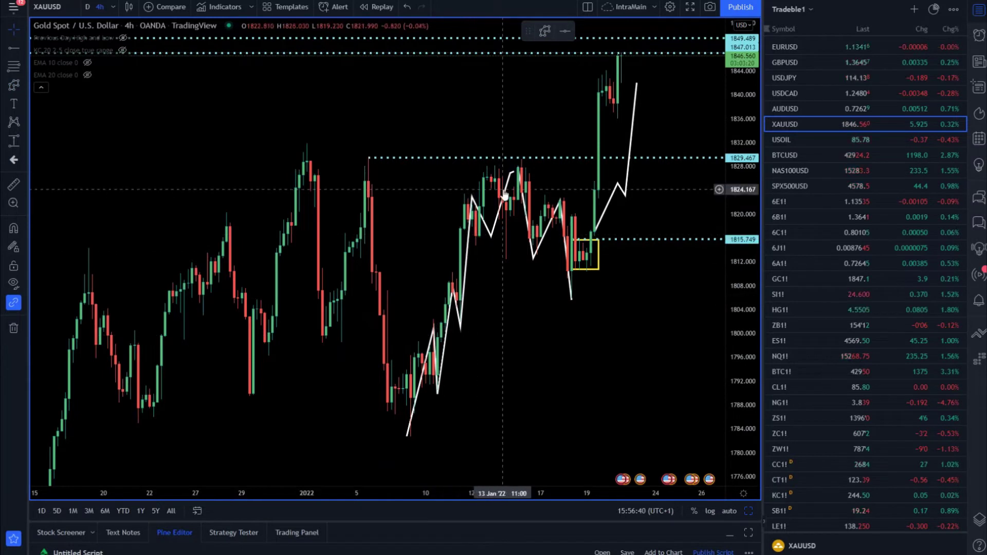
# - Draw a yellow rectangle zone at about 1829.957–1831.685 from the late-December high past the latest candles
pyautogui.click(23, 91)
pyautogui.click(57, 125)
pyautogui.click(303, 144)
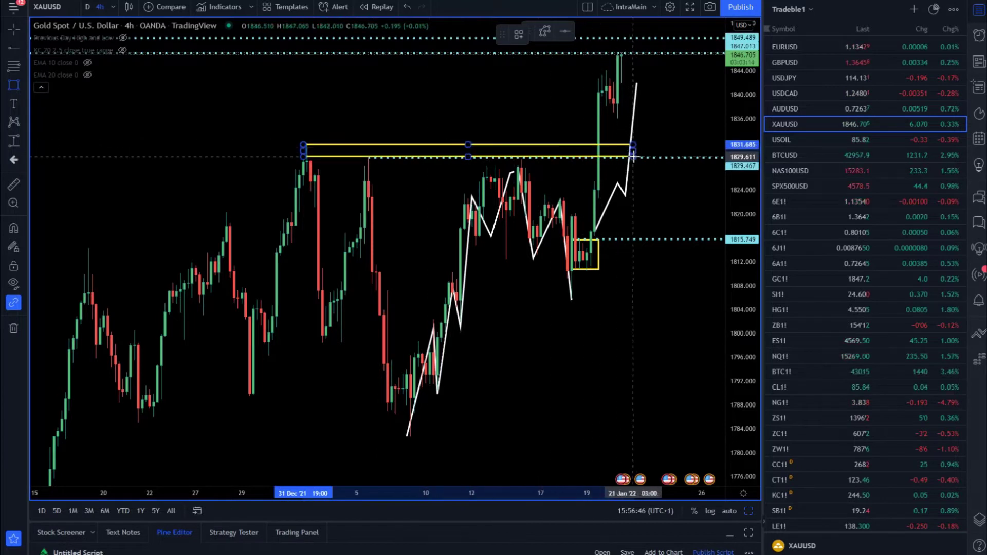
pyautogui.click(709, 155)
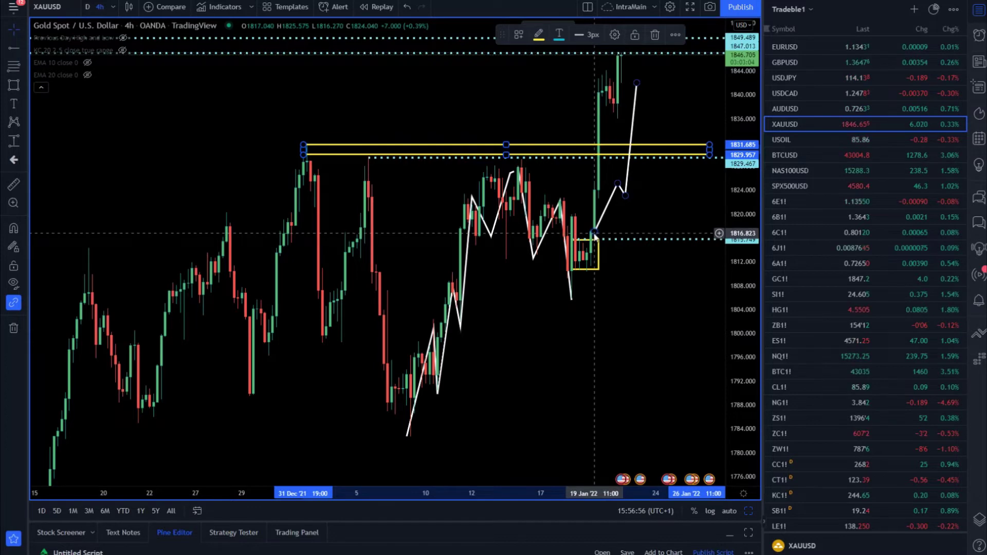
pyautogui.moveTo(450, 110); pyautogui.dragTo(341, 198)
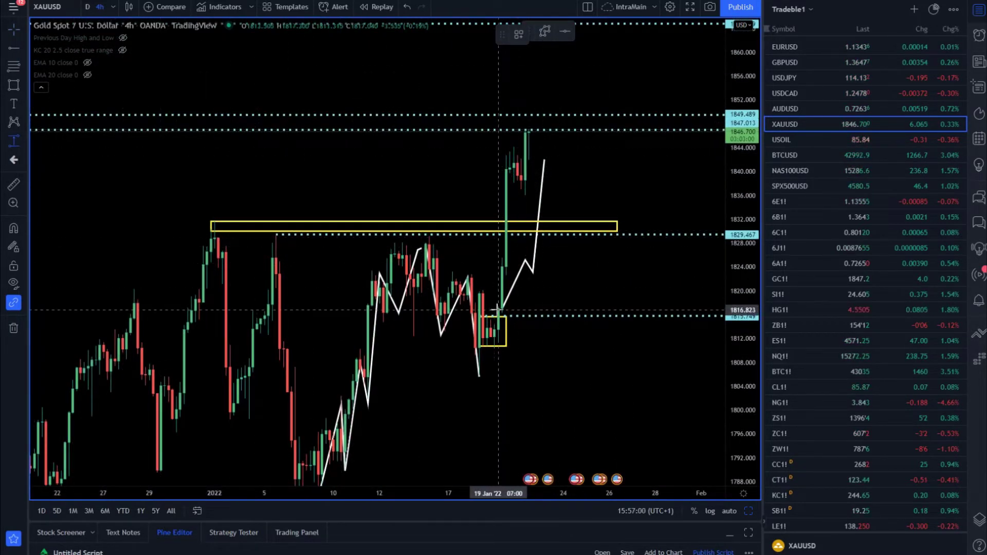
pyautogui.moveTo(498, 309); pyautogui.dragTo(515, 254)
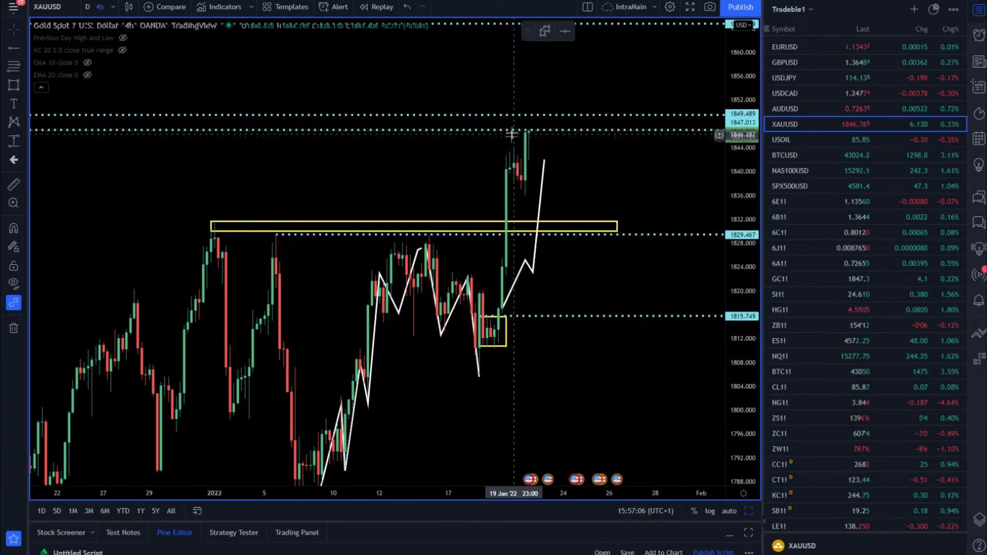
pyautogui.scroll(-6, 513, 136)
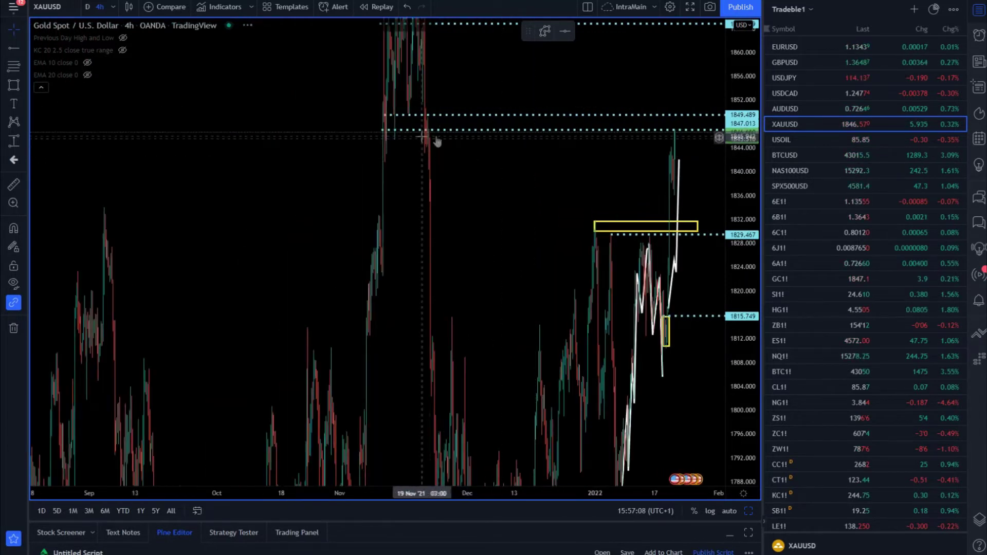
pyautogui.scroll(5, 674, 175)
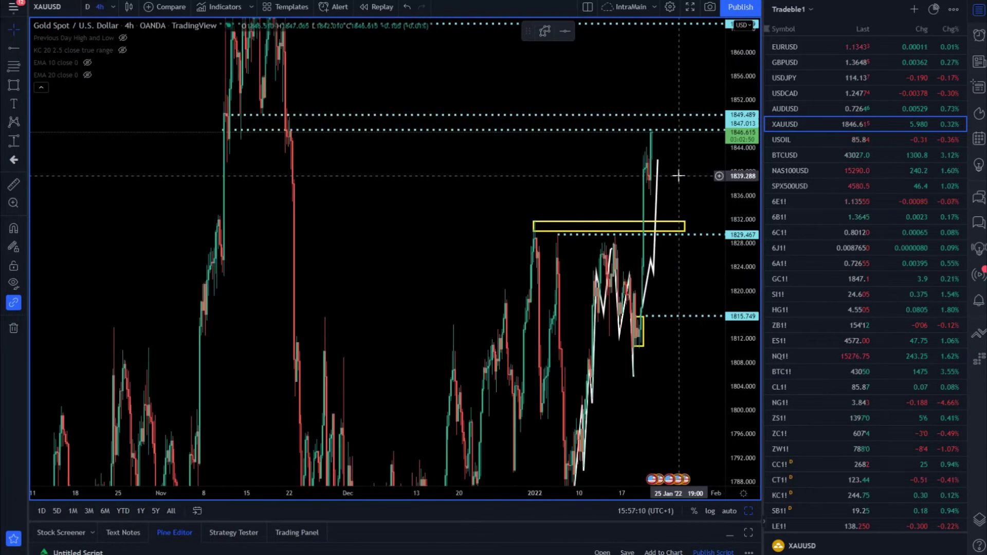
pyautogui.scroll(3, 671, 174)
pyautogui.scroll(-4, 637, 162)
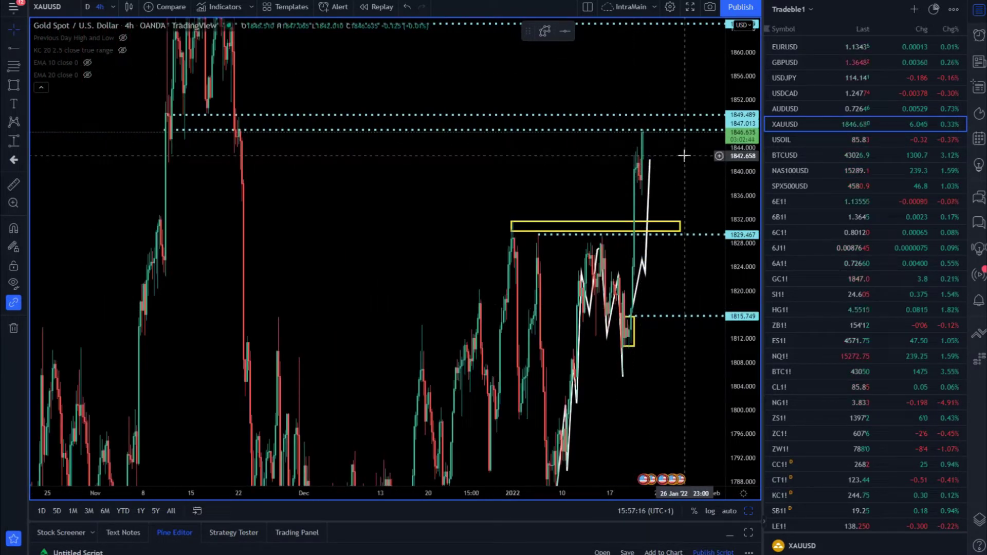
pyautogui.moveTo(519, 205); pyautogui.dragTo(475, 297)
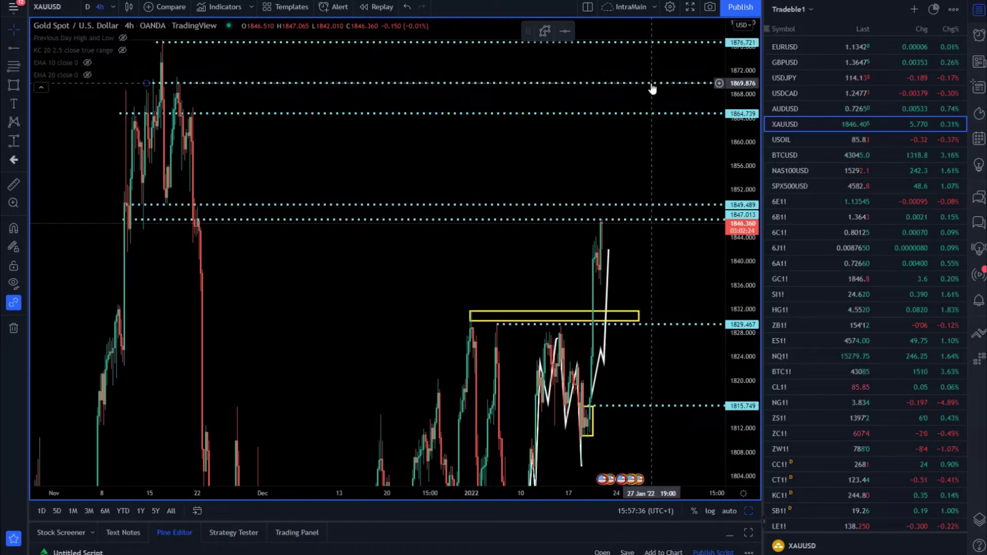
pyautogui.moveTo(500, 283); pyautogui.dragTo(503, 210)
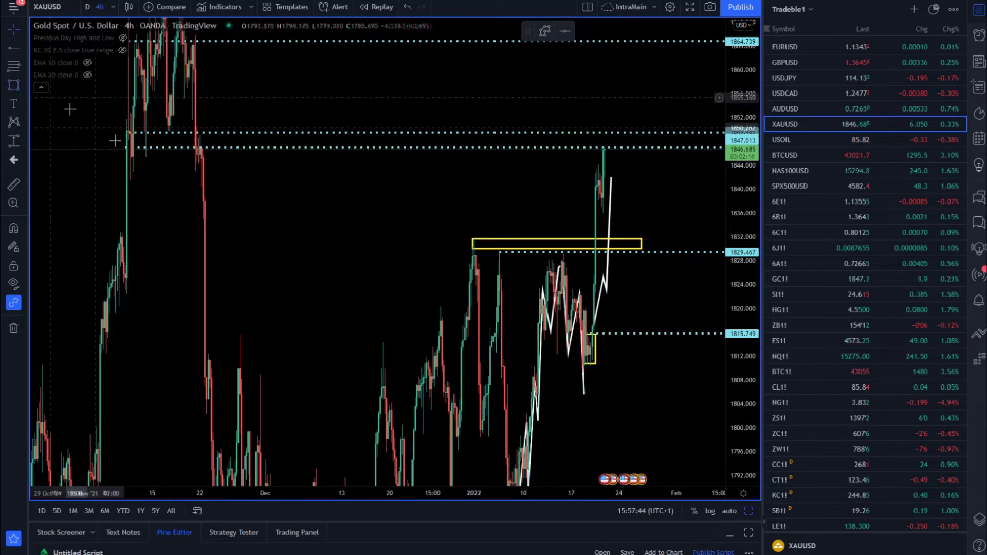
# - Draw a yellow zone at roughly 1847–1849.5 across the November highs, then switch to USOIL
pyautogui.moveTo(136, 129); pyautogui.dragTo(695, 154)
pyautogui.click(615, 137)
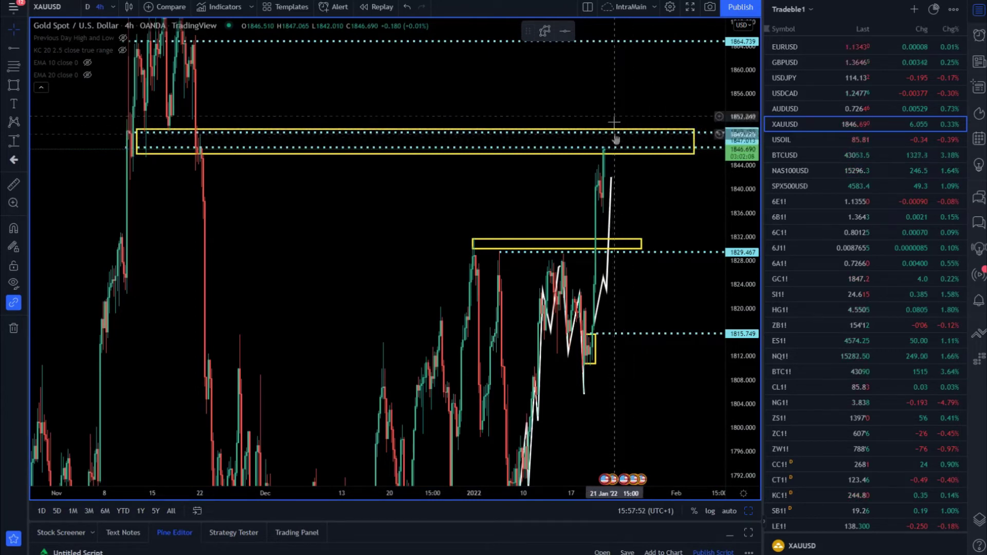
pyautogui.moveTo(620, 106); pyautogui.dragTo(610, 163)
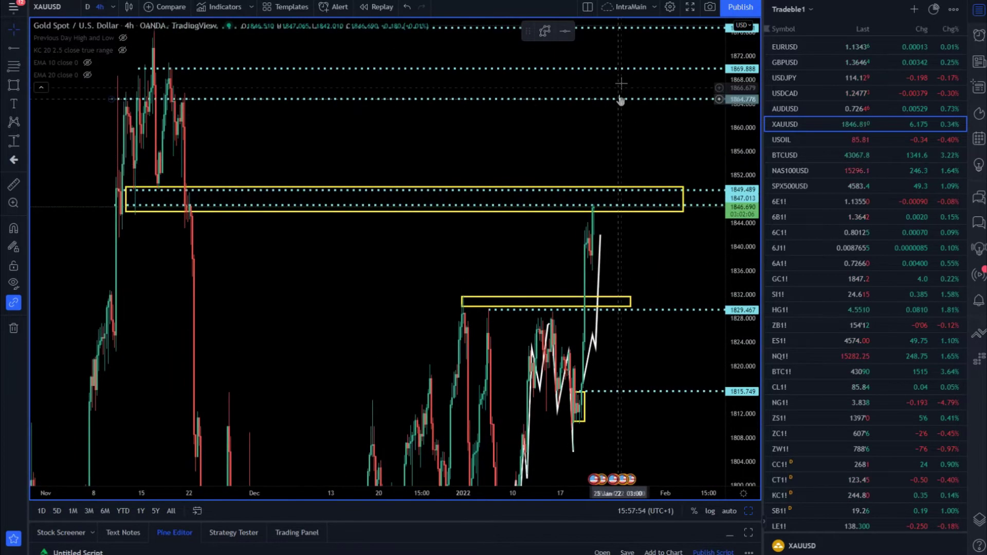
pyautogui.click(828, 139)
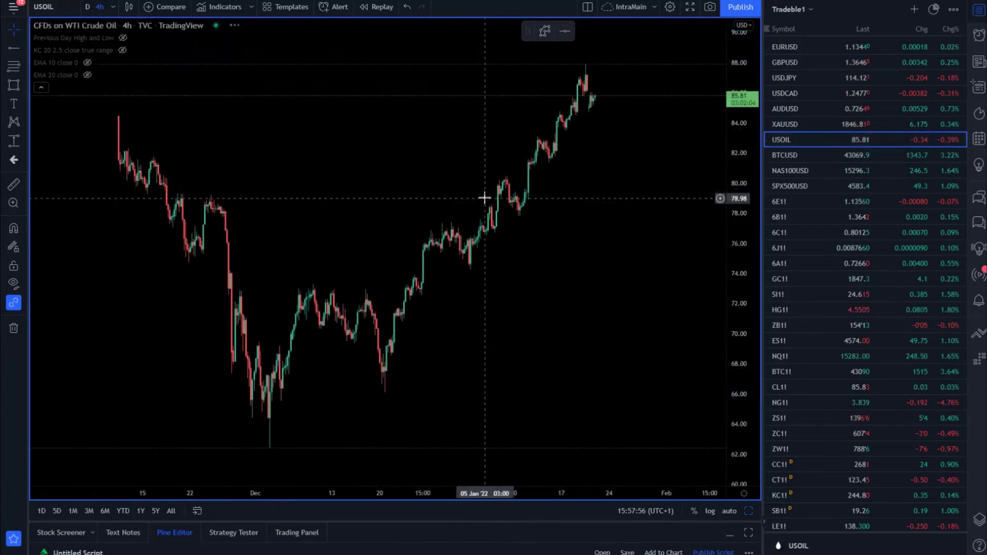
# - Zoom the USOIL 4h chart out and back in to review its earlier history
pyautogui.scroll(-5, 560, 185)
pyautogui.scroll(4, 619, 342)
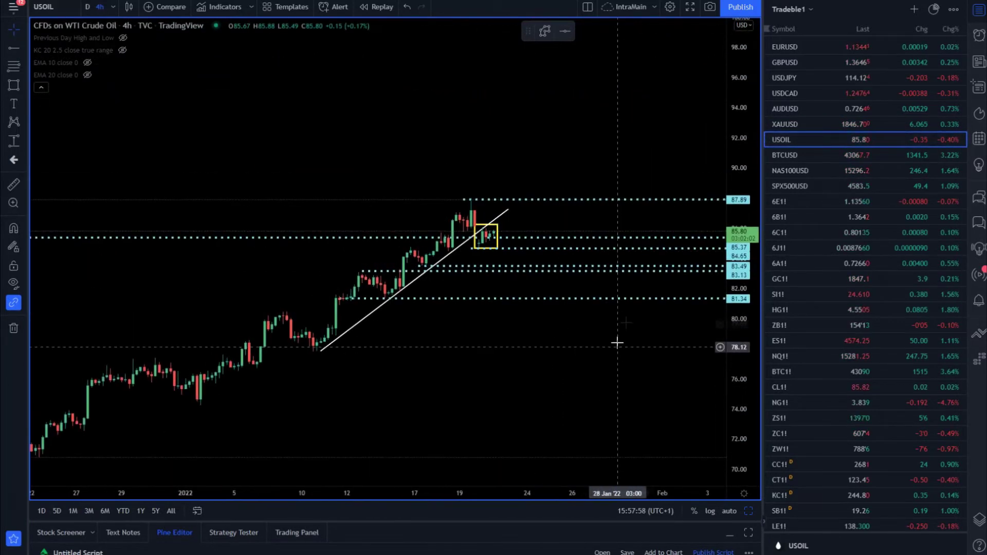
pyautogui.scroll(2, 649, 235)
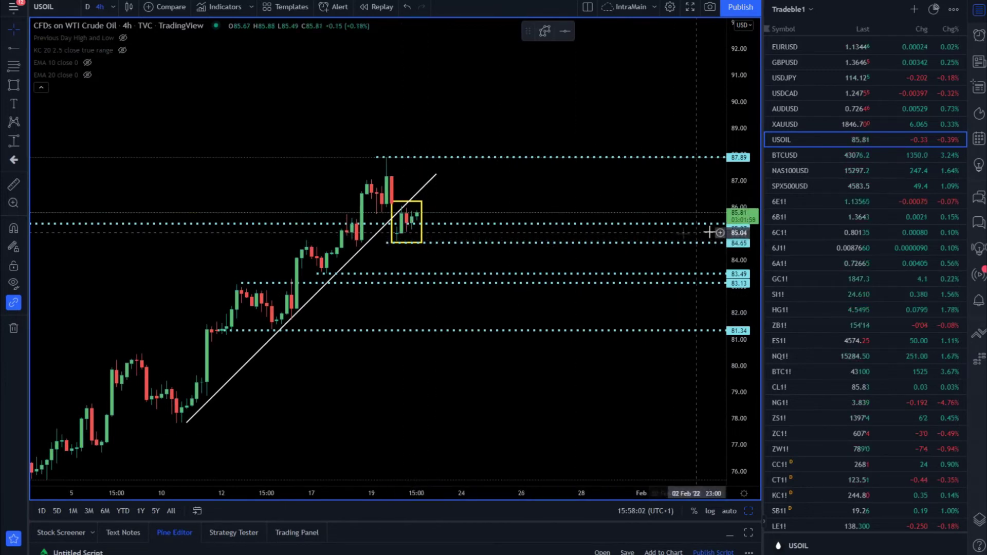
pyautogui.scroll(-2, 545, 246)
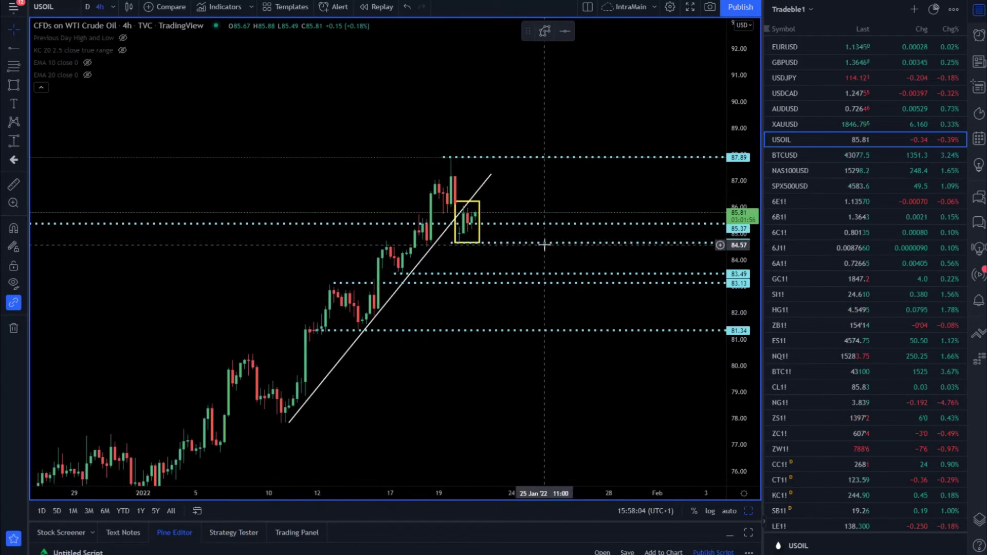
pyautogui.scroll(-2, 540, 239)
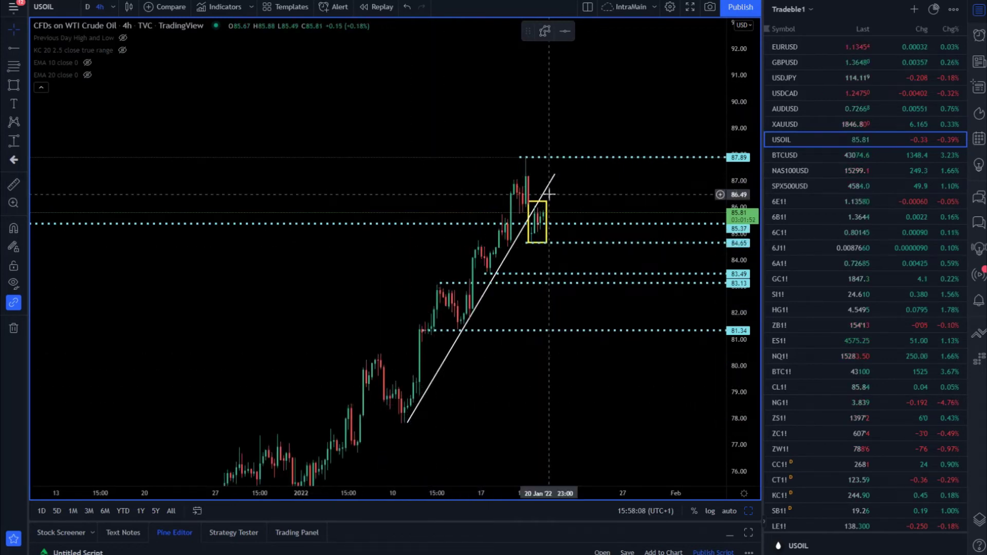
pyautogui.scroll(-3, 549, 194)
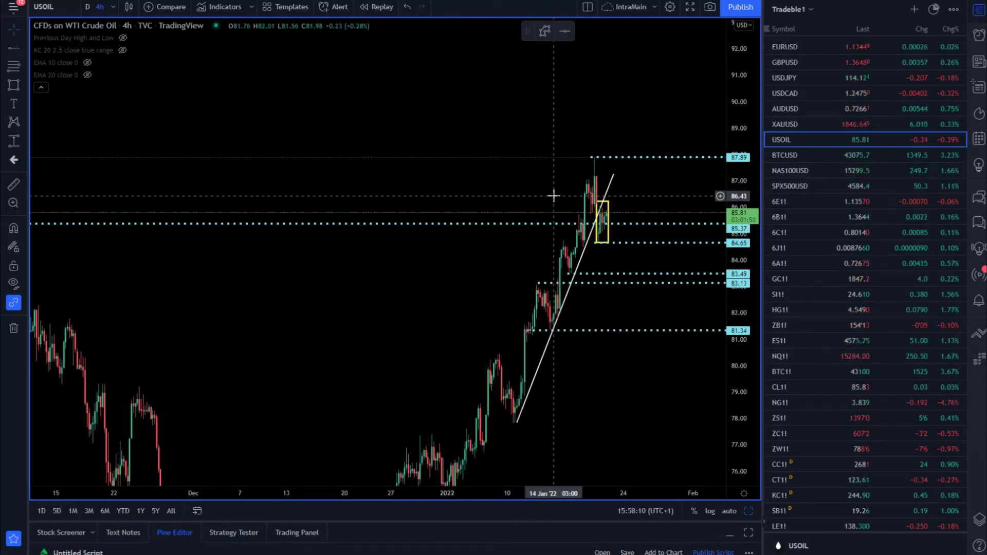
pyautogui.scroll(-2, 553, 195)
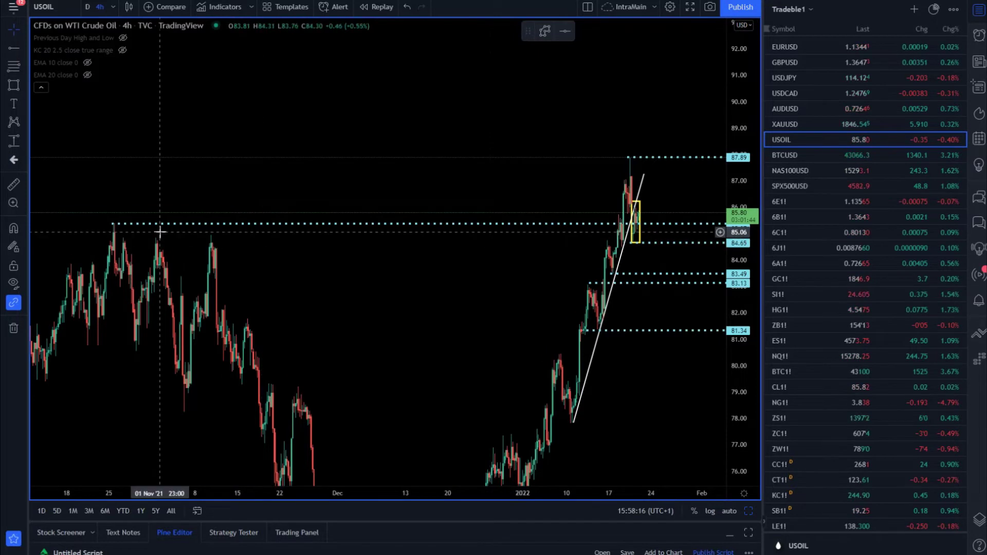
pyautogui.scroll(5, 589, 250)
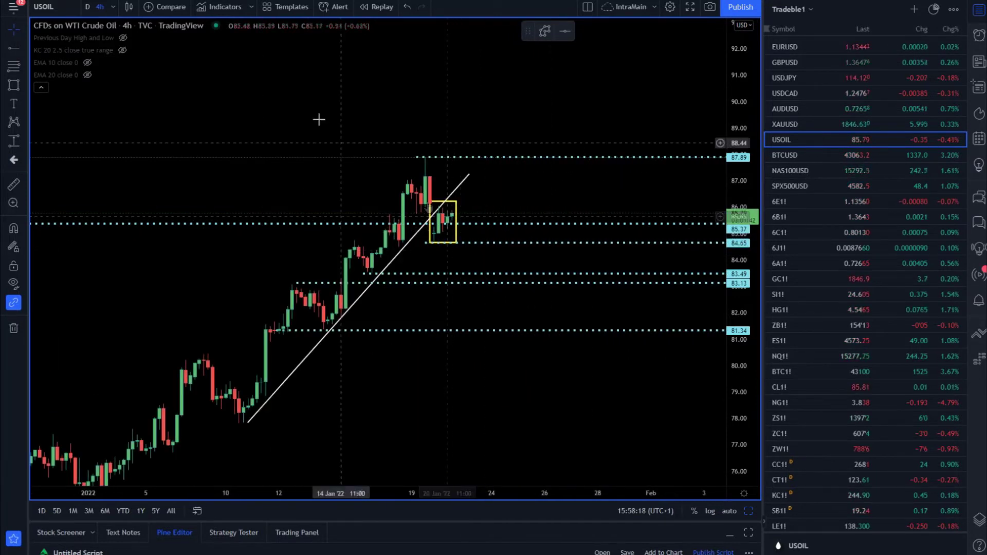
pyautogui.click(545, 32)
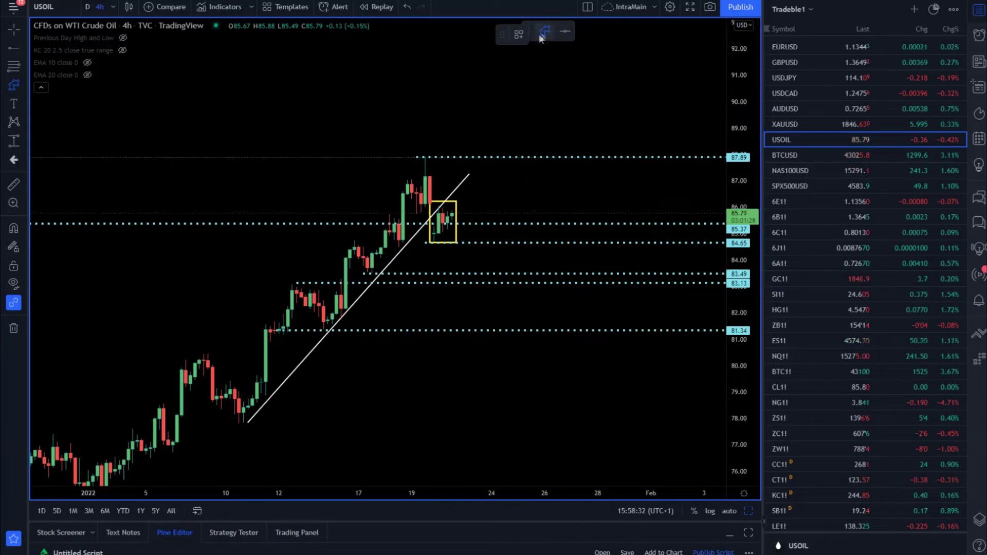
# - Draw a trend line from the yellow box up to the 87.89 level
pyautogui.click(450, 212)
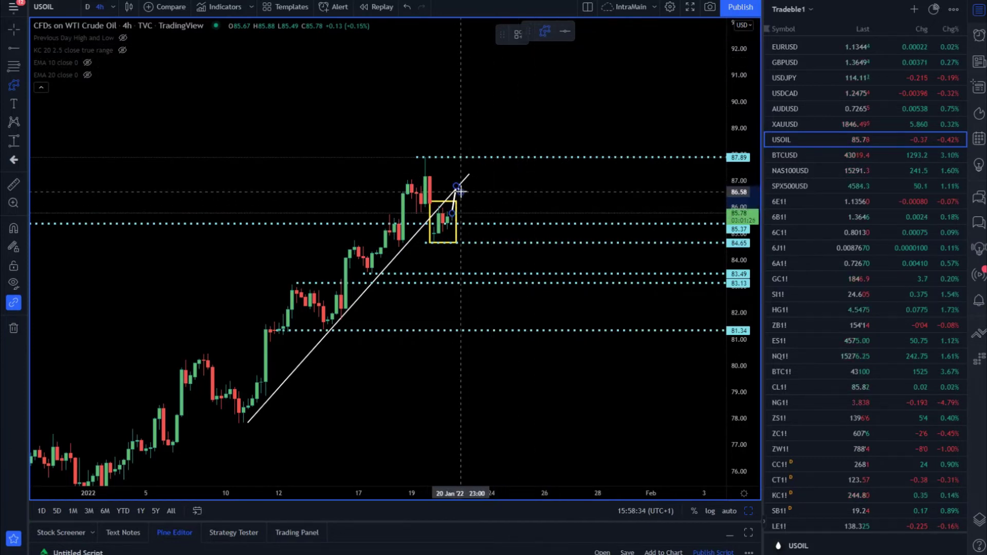
pyautogui.click(464, 157)
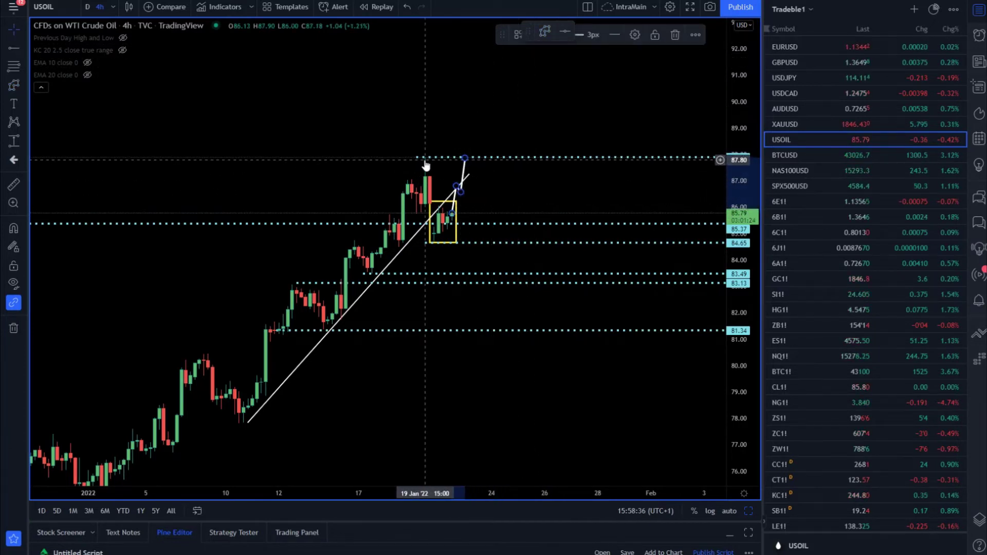
pyautogui.scroll(-6, 427, 164)
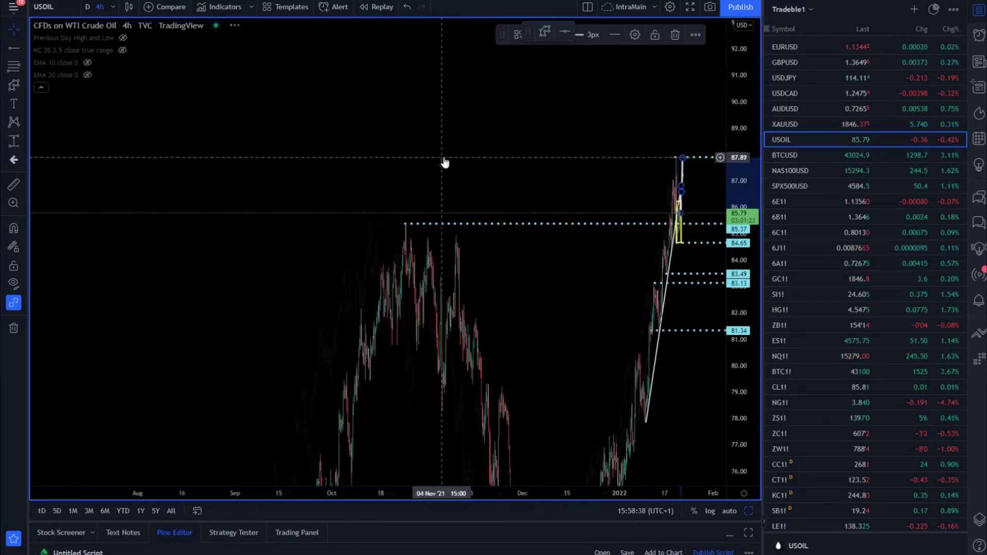
pyautogui.scroll(-5, 445, 163)
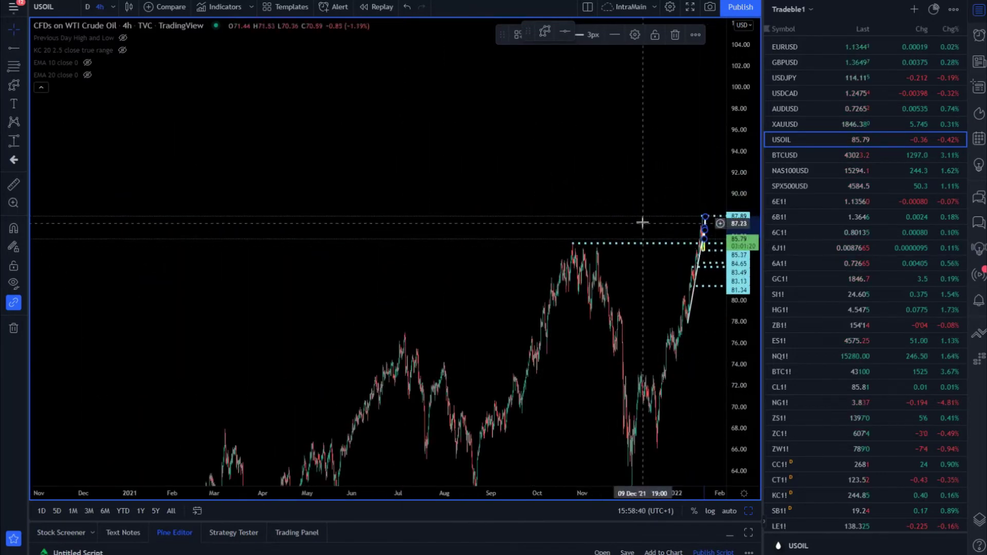
pyautogui.scroll(-3, 607, 153)
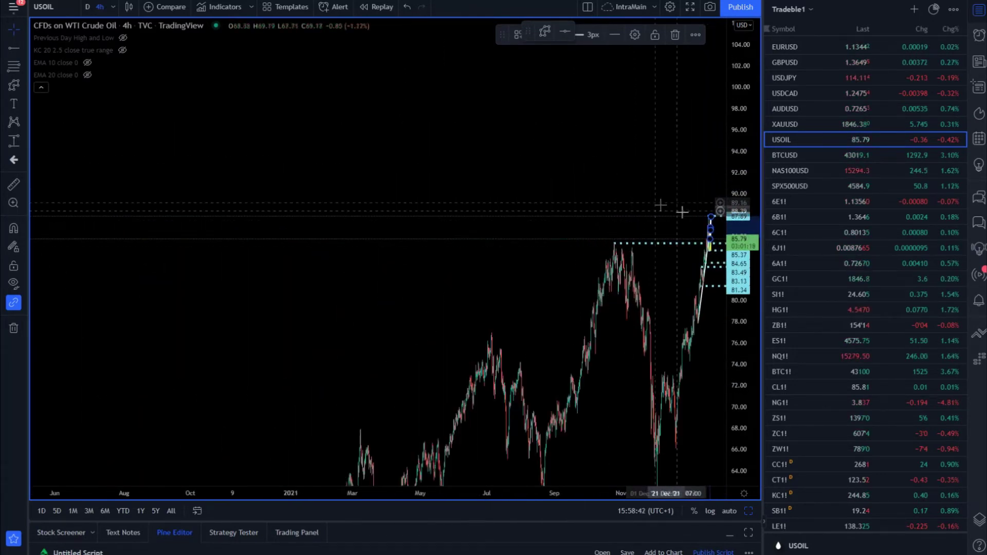
pyautogui.click(90, 7)
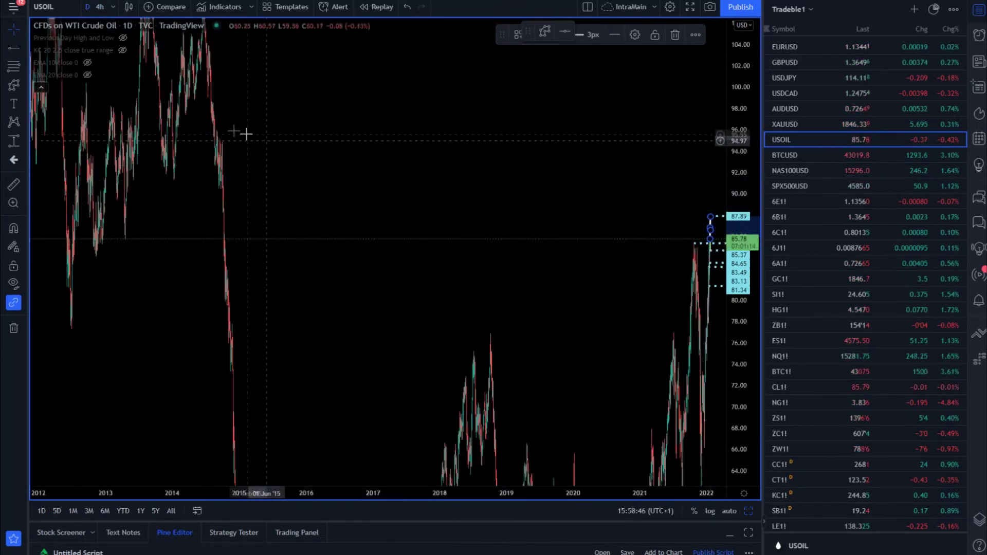
# - Pan and zoom the daily USOIL chart to the early-2022 rally above the October 2021 high
pyautogui.click(216, 140)
pyautogui.moveTo(221, 151); pyautogui.dragTo(238, 267)
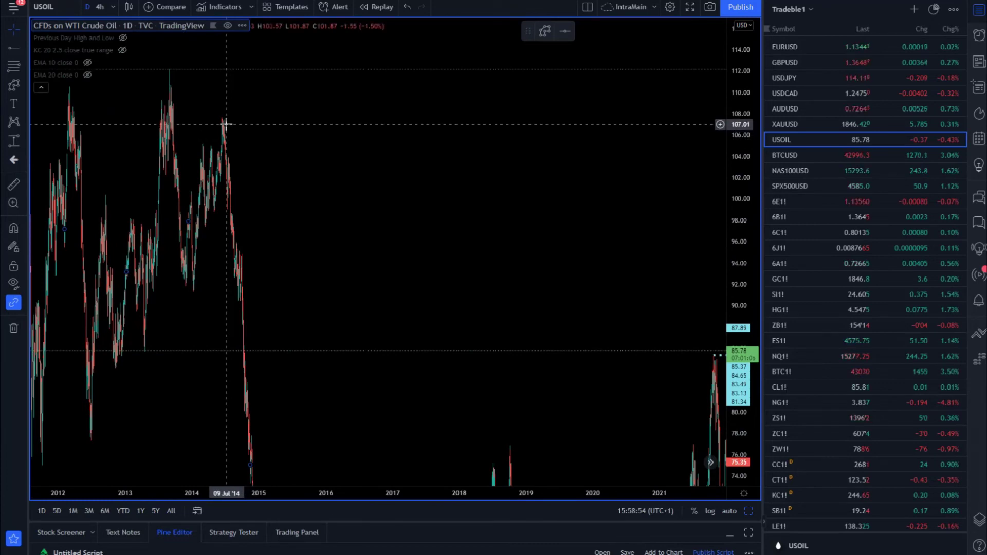
pyautogui.scroll(5, 275, 199)
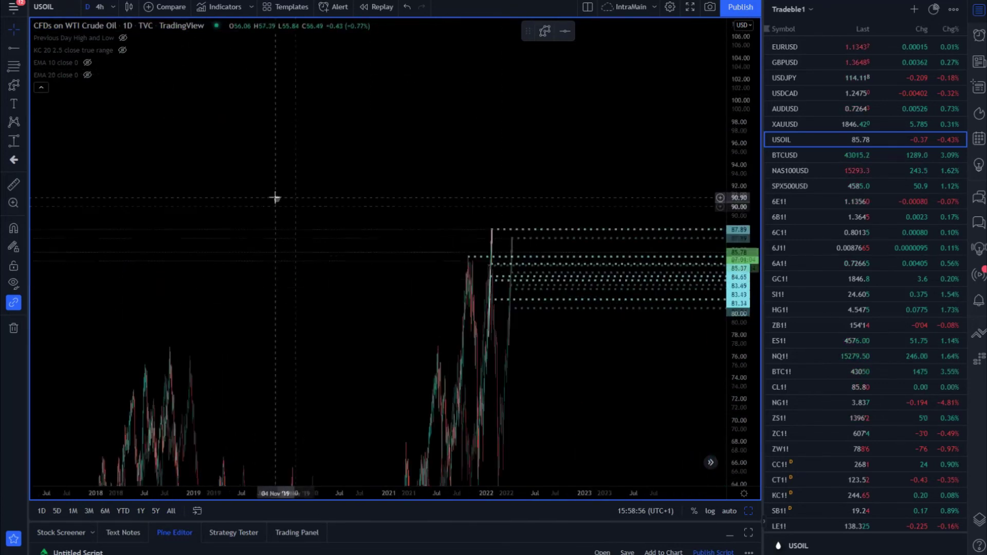
pyautogui.scroll(3, 227, 357)
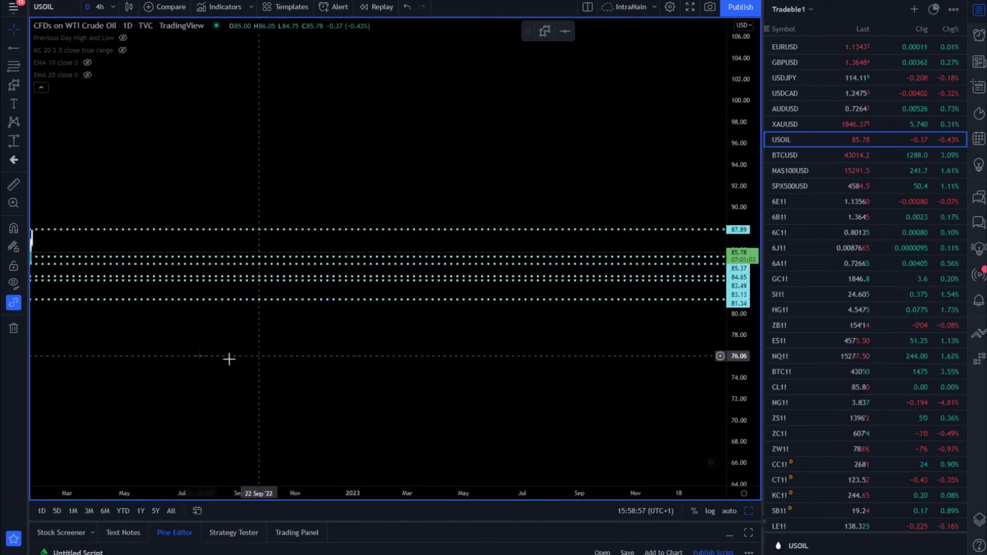
# - Show BTCUSD on 4h candles and move the upper dotted level to 43410.9
pyautogui.click(803, 160)
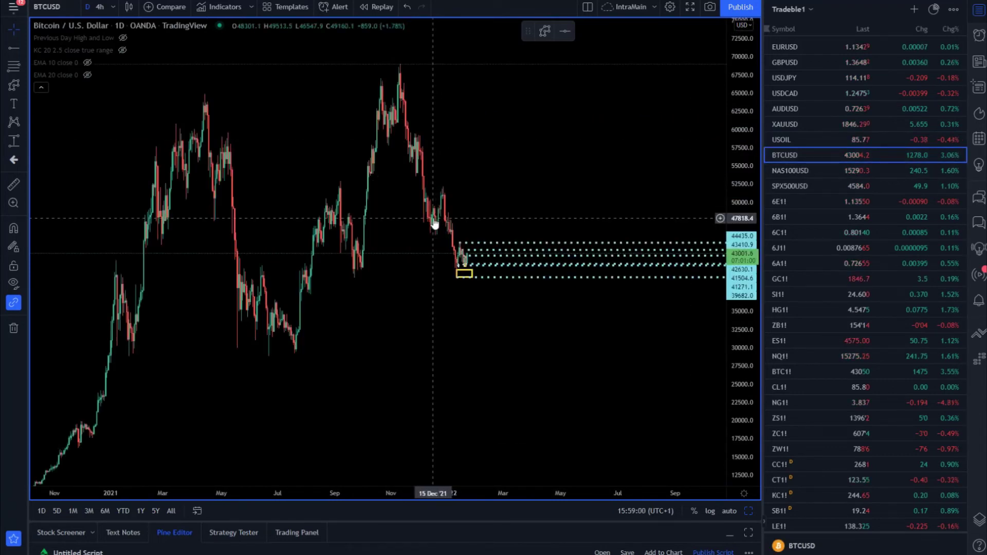
pyautogui.scroll(4, 477, 215)
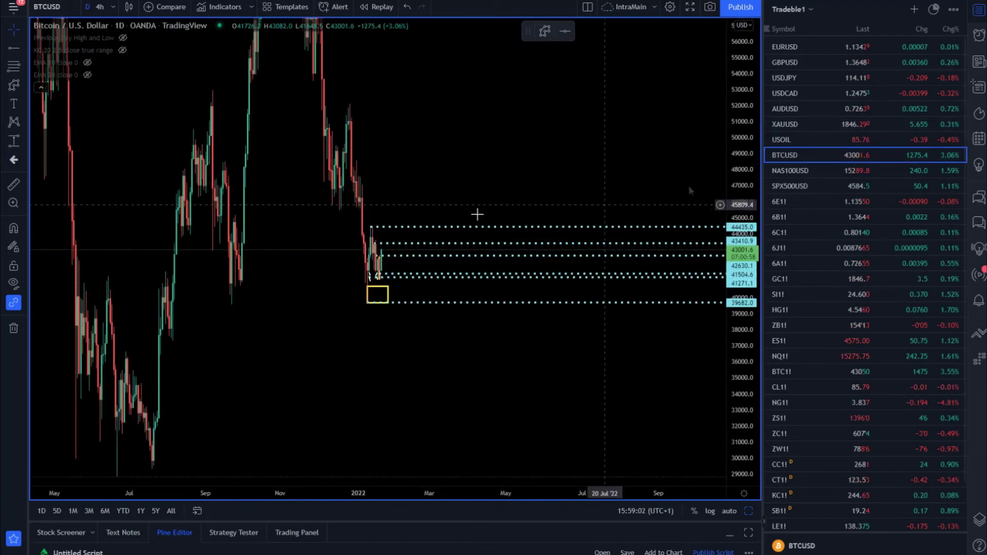
pyautogui.click(100, 7)
pyautogui.scroll(5, 388, 133)
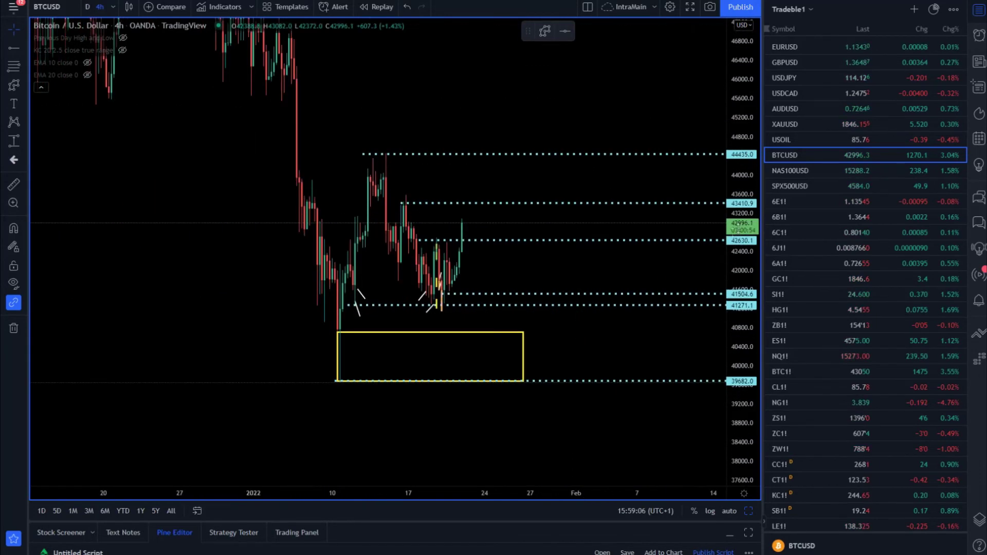
pyautogui.scroll(2, 329, 290)
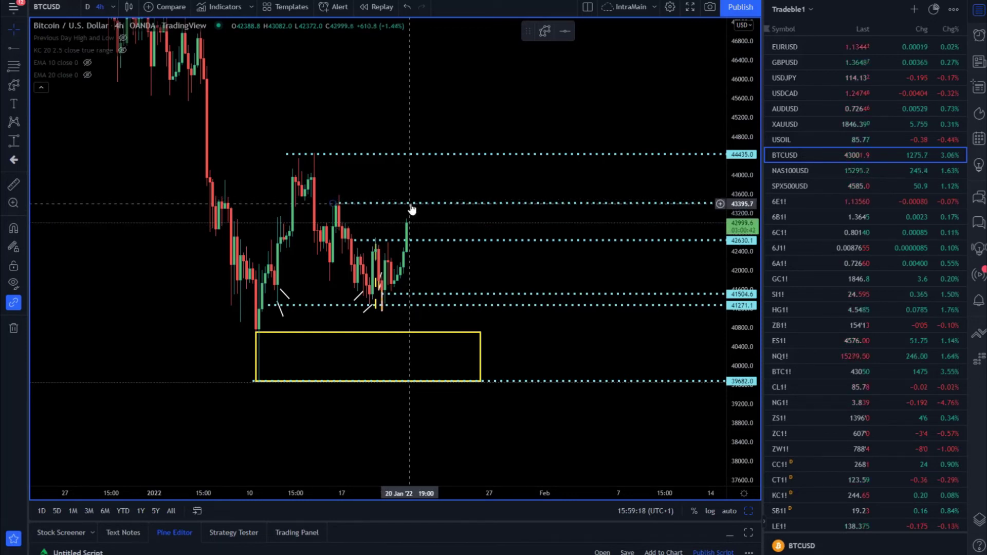
pyautogui.moveTo(410, 206); pyautogui.dragTo(410, 194)
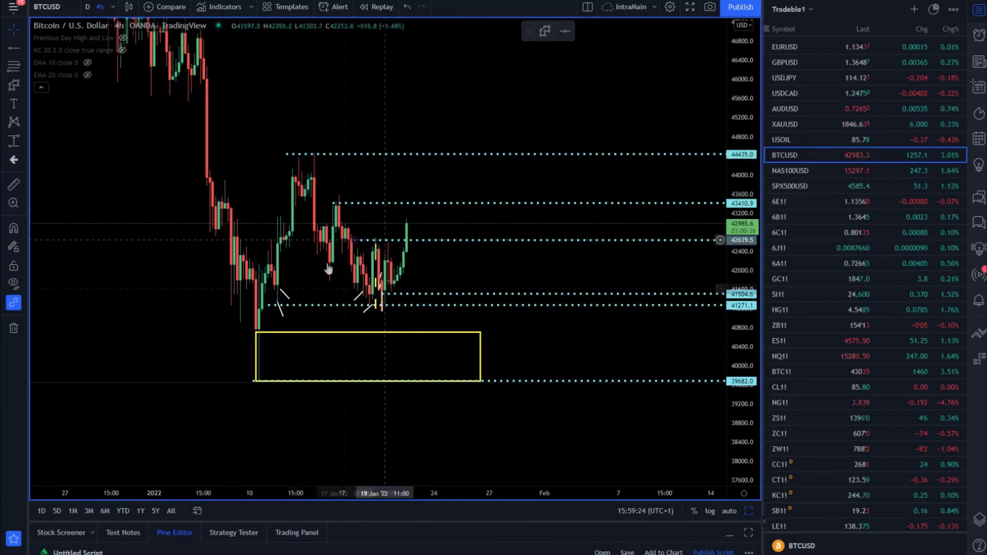
pyautogui.moveTo(484, 131); pyautogui.dragTo(557, 130)
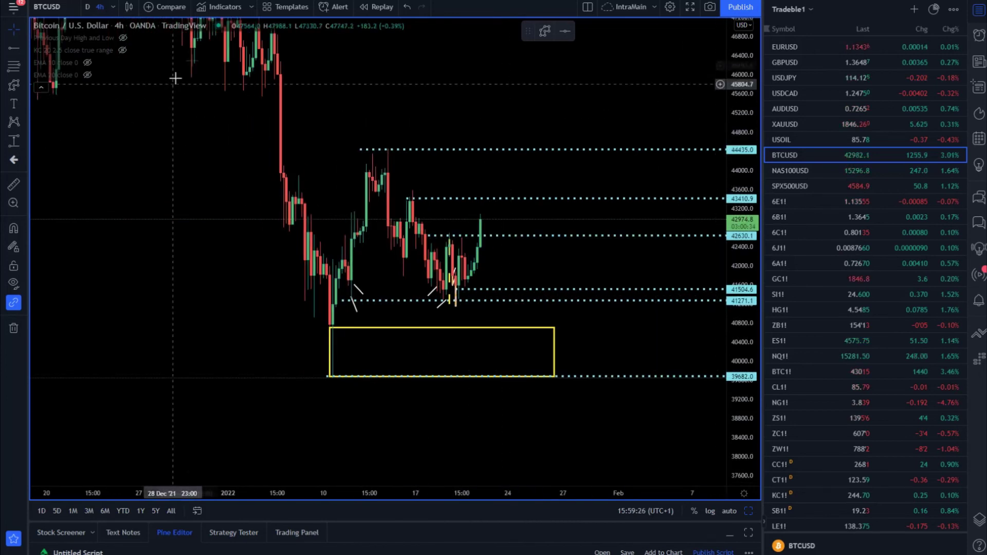
pyautogui.click(218, 7)
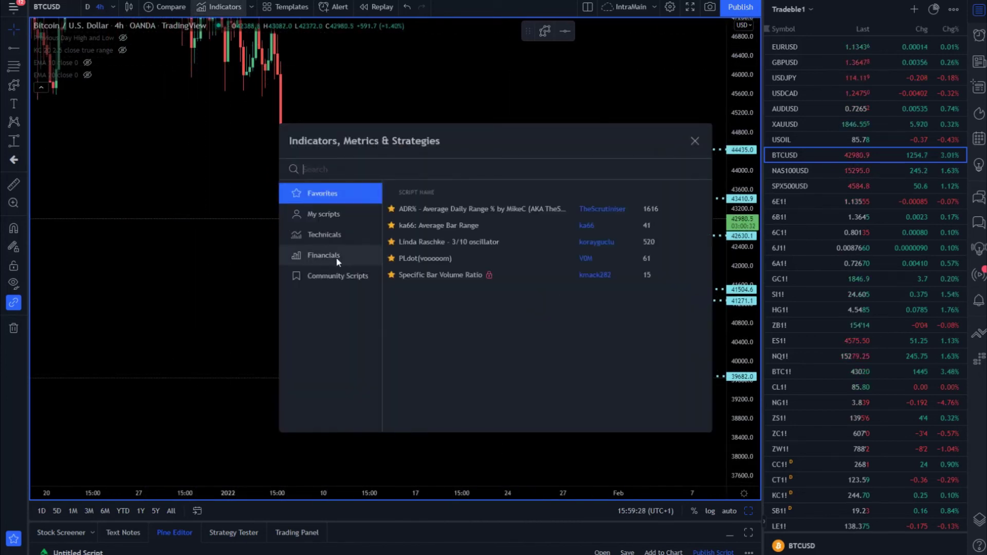
# - Pick Volume Profile Fixed Range from Technicals > Volume profile in the Indicators dialog
pyautogui.click(324, 256)
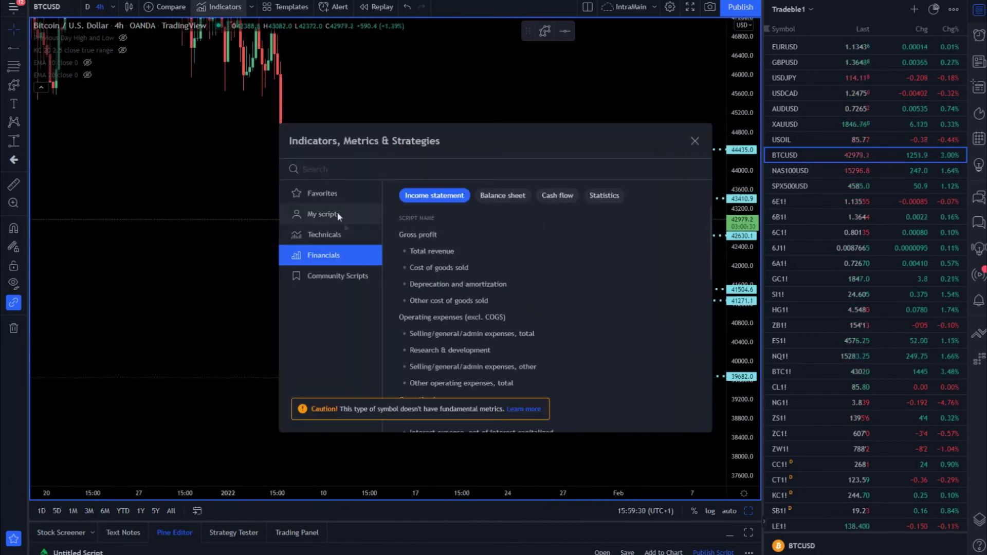
pyautogui.click(335, 234)
pyautogui.click(534, 199)
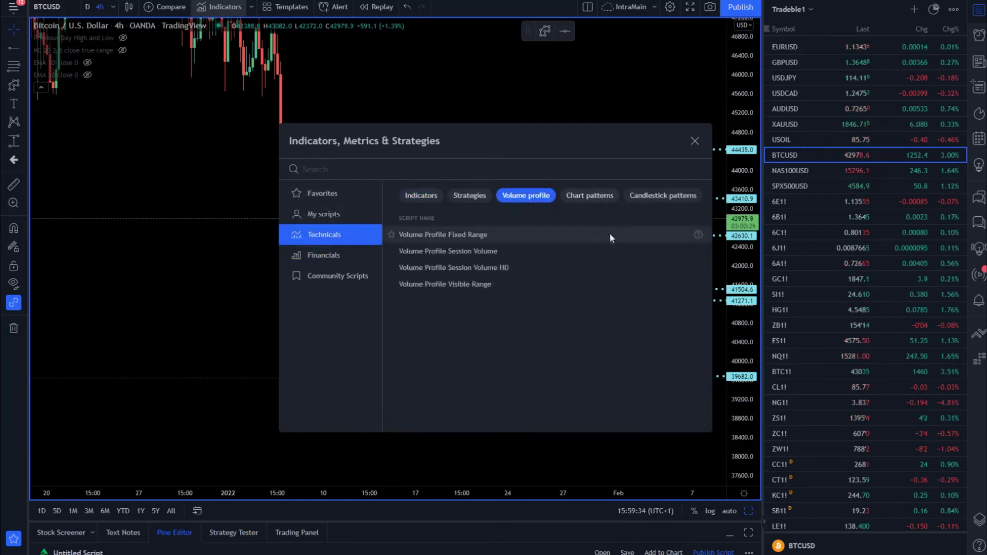
pyautogui.click(536, 231)
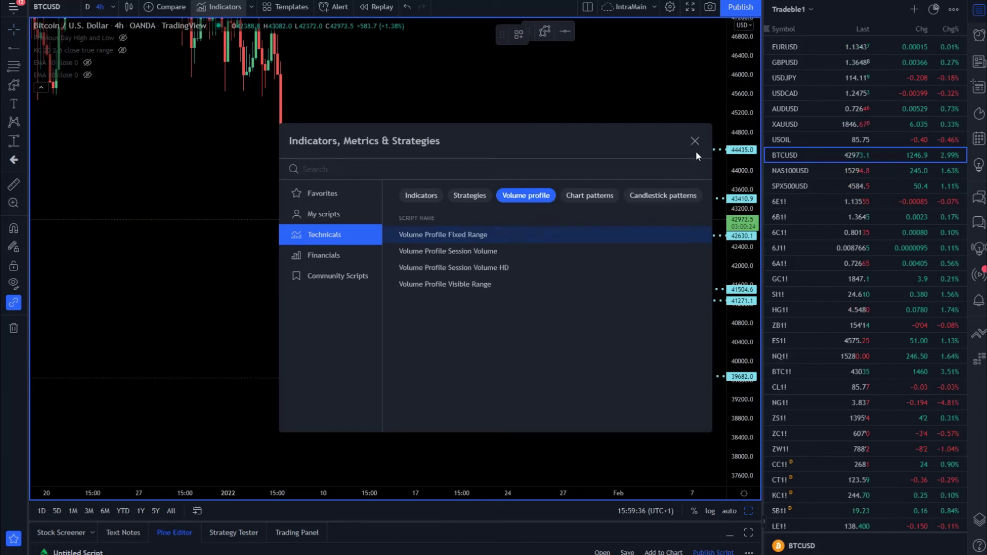
pyautogui.click(695, 147)
# - Anchor the volume profile from the early-January candles to around 19 Jan, then select it
pyautogui.click(286, 226)
pyautogui.click(465, 210)
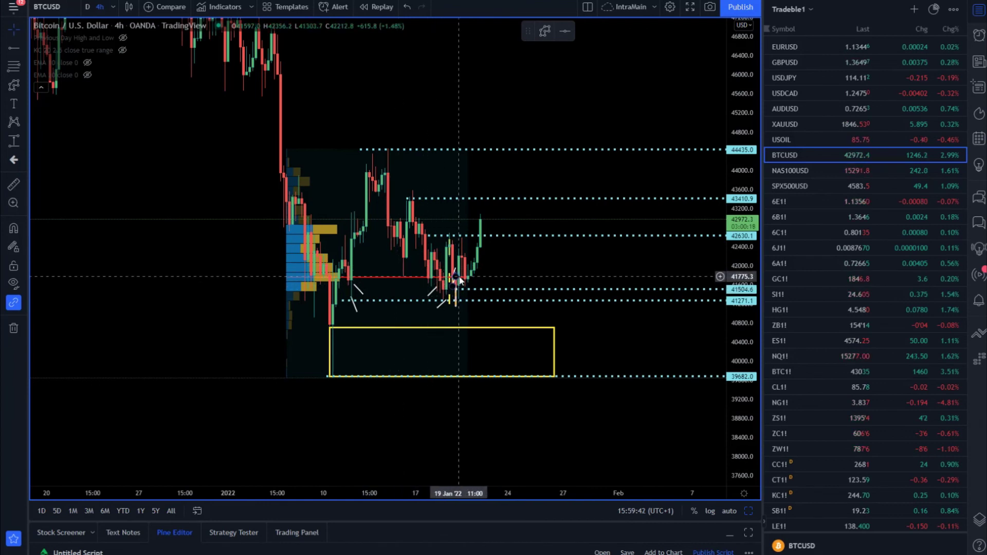
pyautogui.click(337, 233)
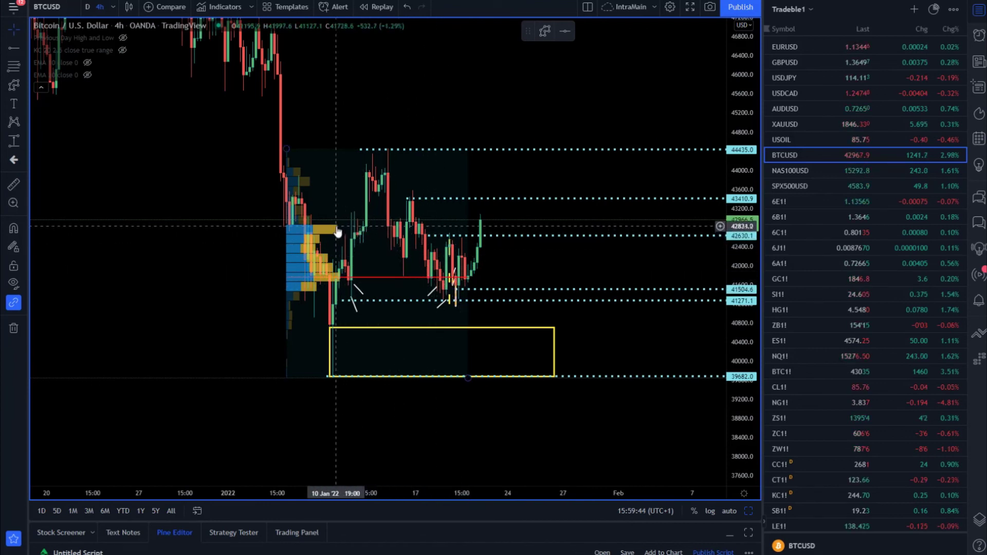